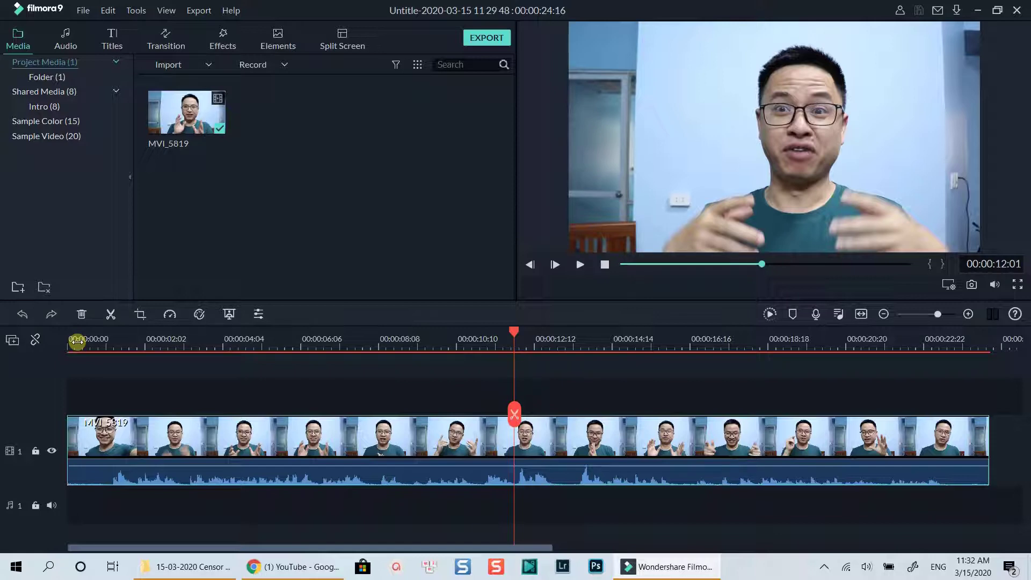
- Play the clip's opening and the passage around 11 to 12 seconds to locate the first word to censor
left_click(77, 341)
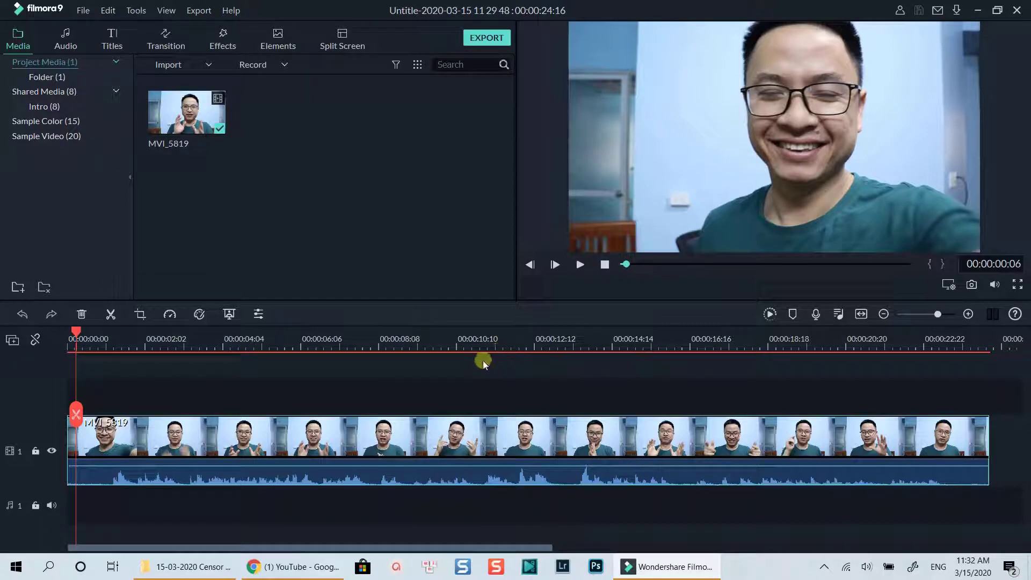
key("space")
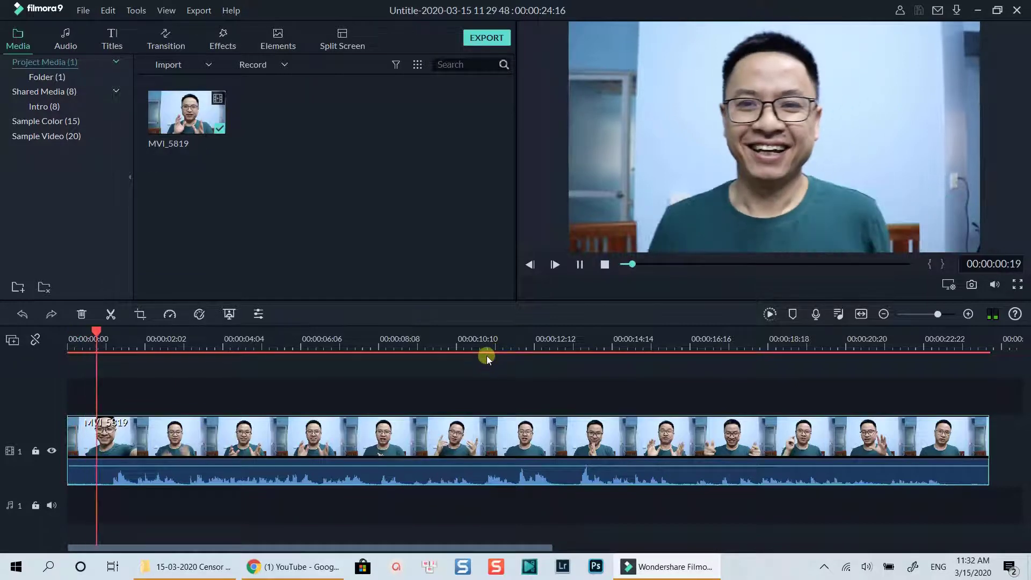
key("space")
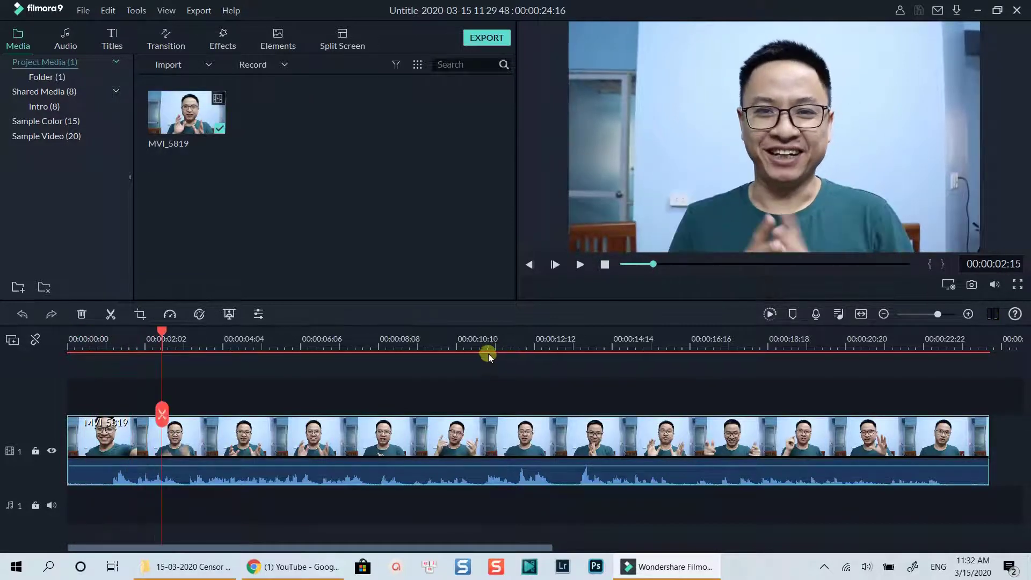
left_click(477, 347)
key("space")
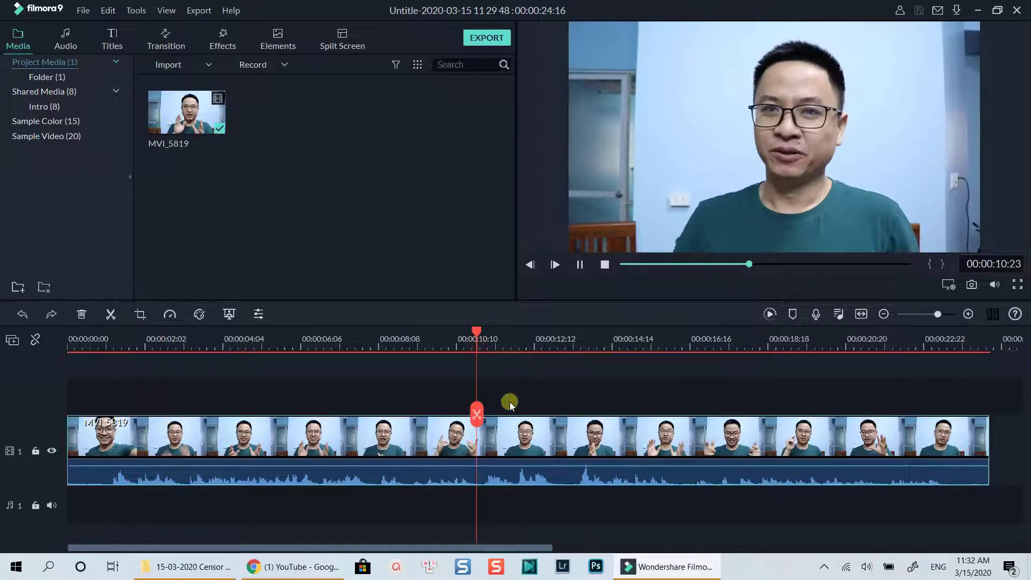
key("space")
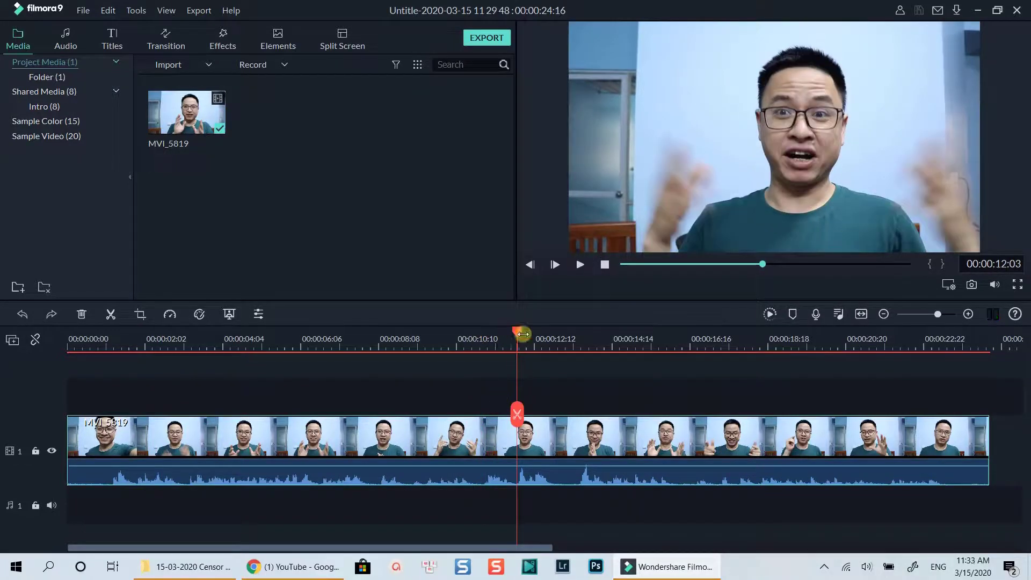
left_click_drag(516, 332, 483, 337)
key("space")
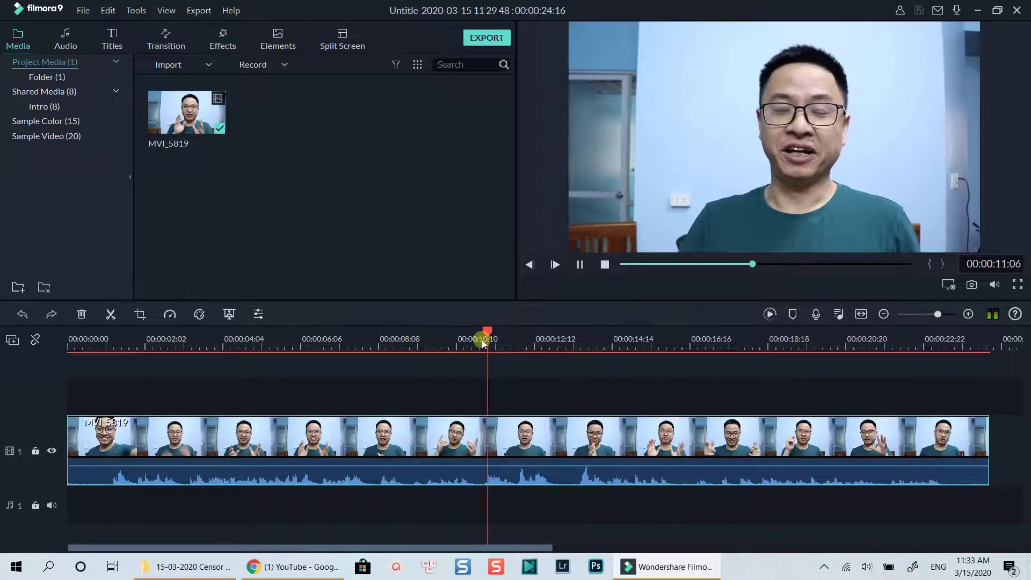
key("space")
- Split the MVI_5819 clip at 00:00:12:01 and 00:00:13:01 to isolate the first word to censor
left_click(551, 442)
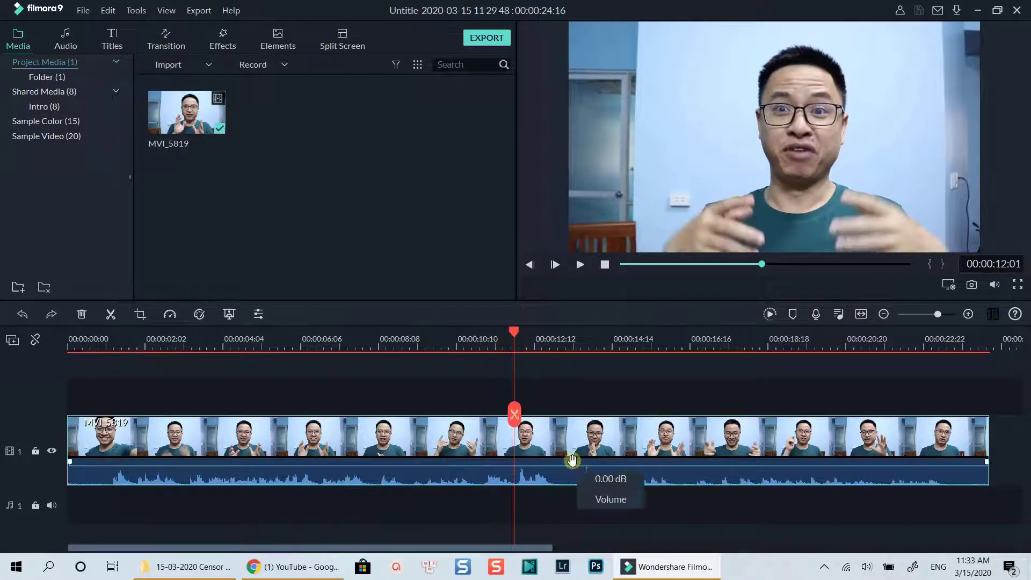
left_click(568, 369)
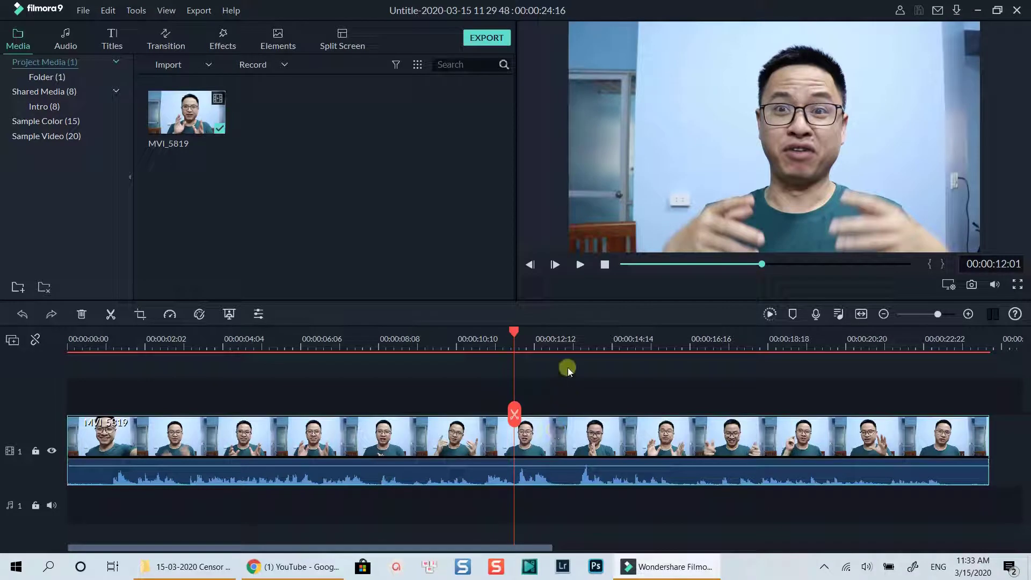
left_click_drag(576, 339, 604, 339)
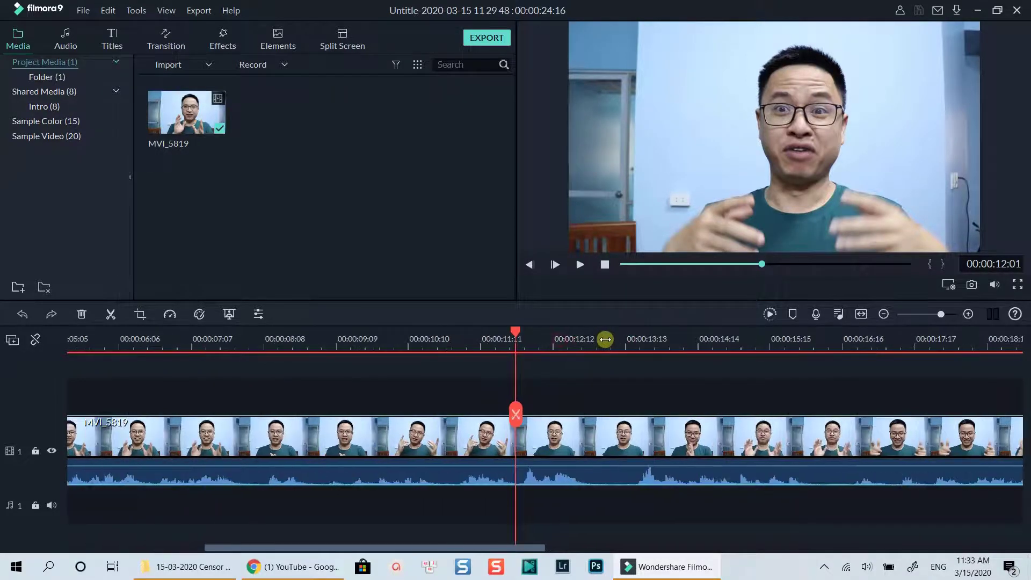
left_click(515, 415)
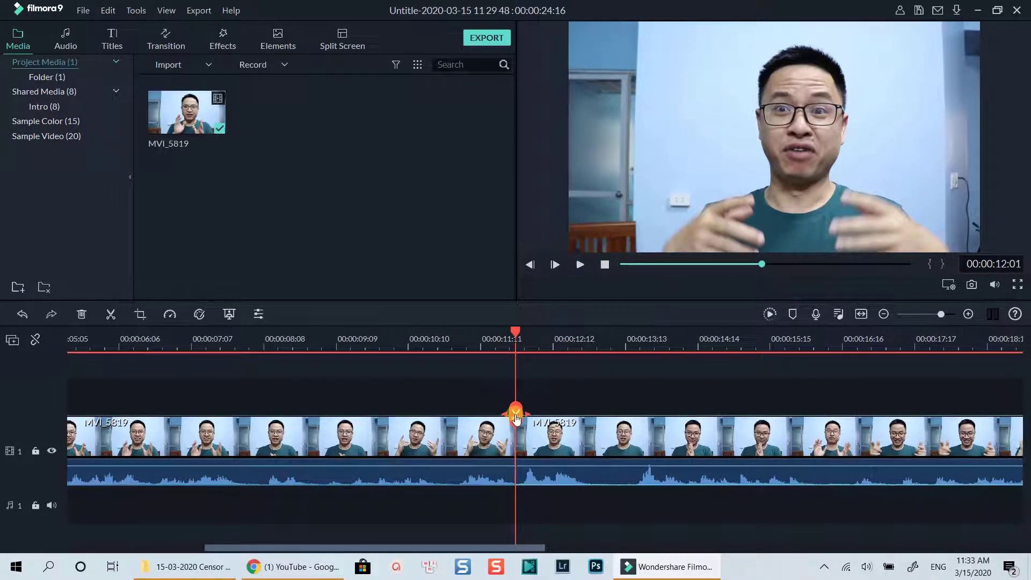
left_click(597, 347)
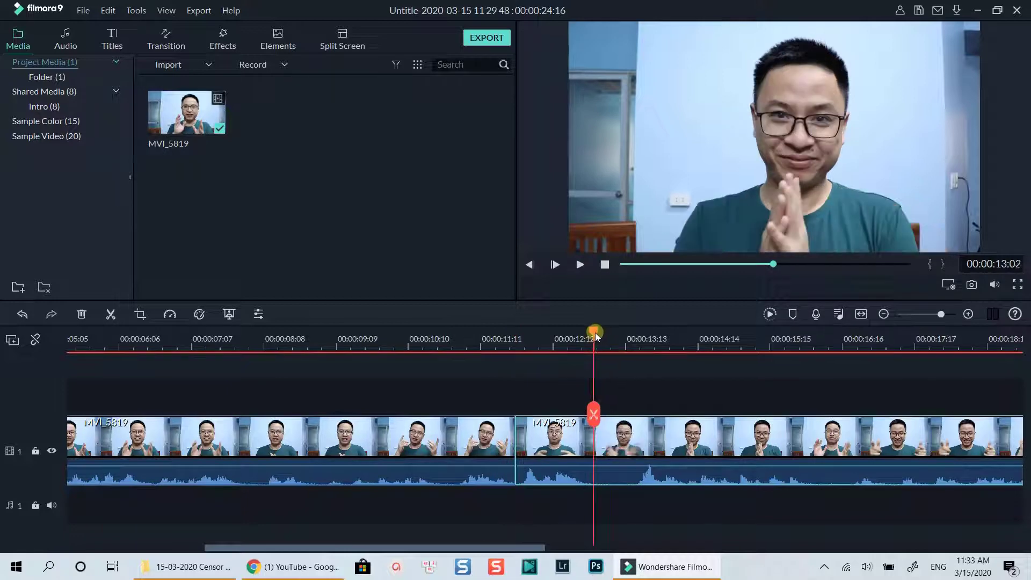
left_click_drag(595, 333, 593, 333)
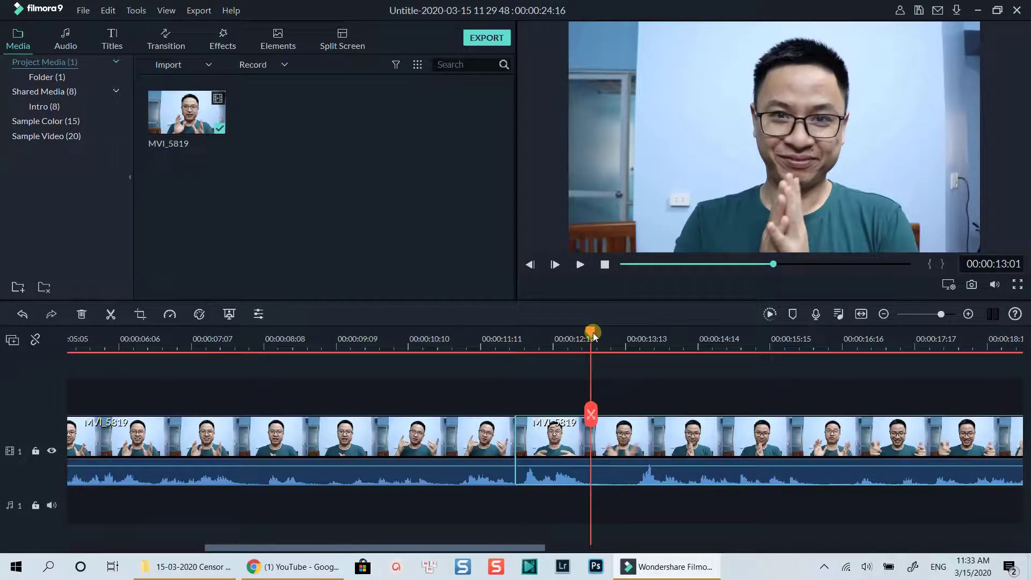
left_click(591, 415)
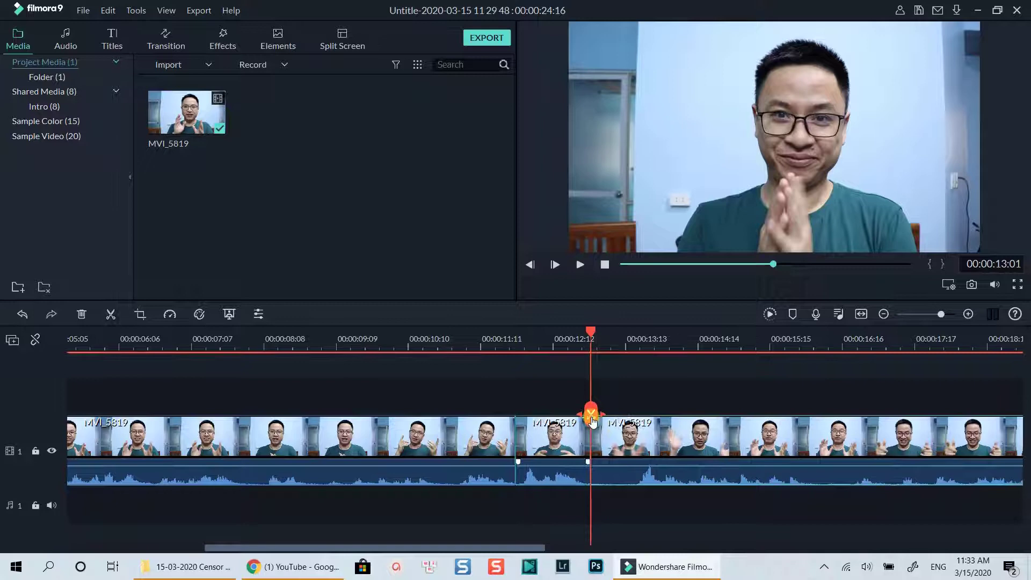
- Mute the isolated clip segment between 00:00:12:01 and 00:00:13:01
left_click(562, 443)
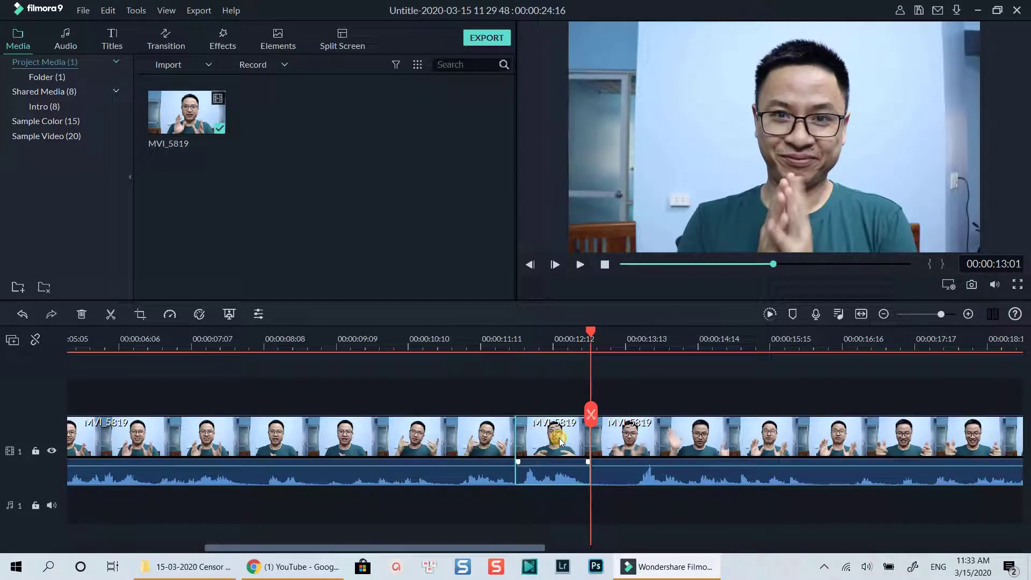
right_click(561, 443)
left_click(593, 317)
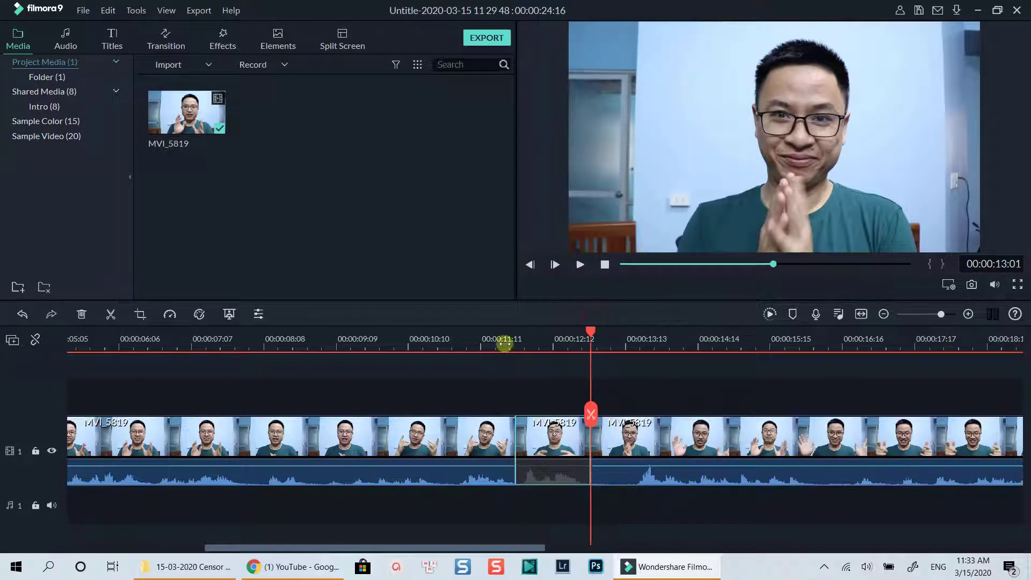
- Add the CENSOR BEEP sound from My Music to audio track 1, aligned with the start of the muted segment
left_click(60, 39)
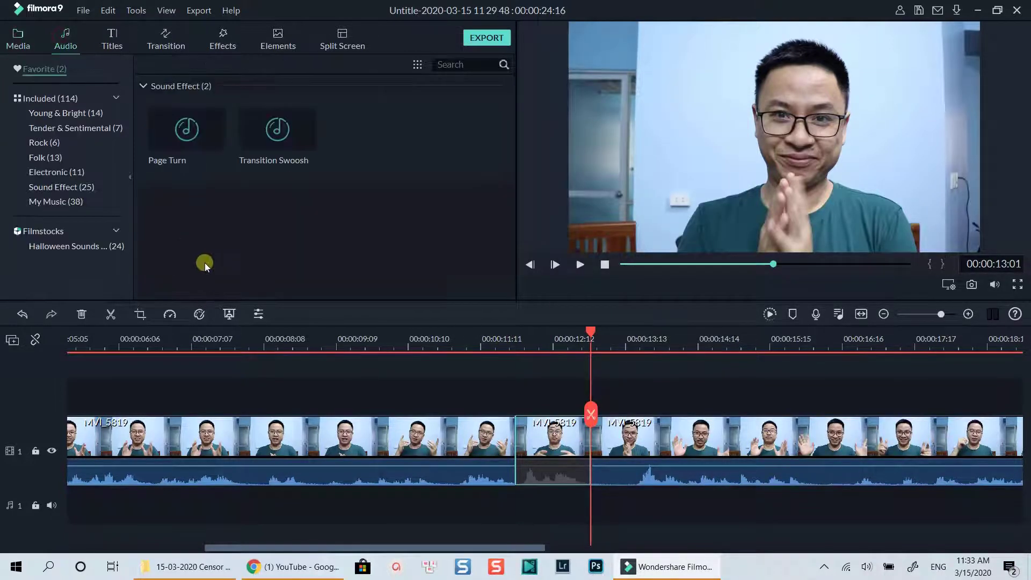
left_click(56, 202)
scroll(329, 231, "down", 5)
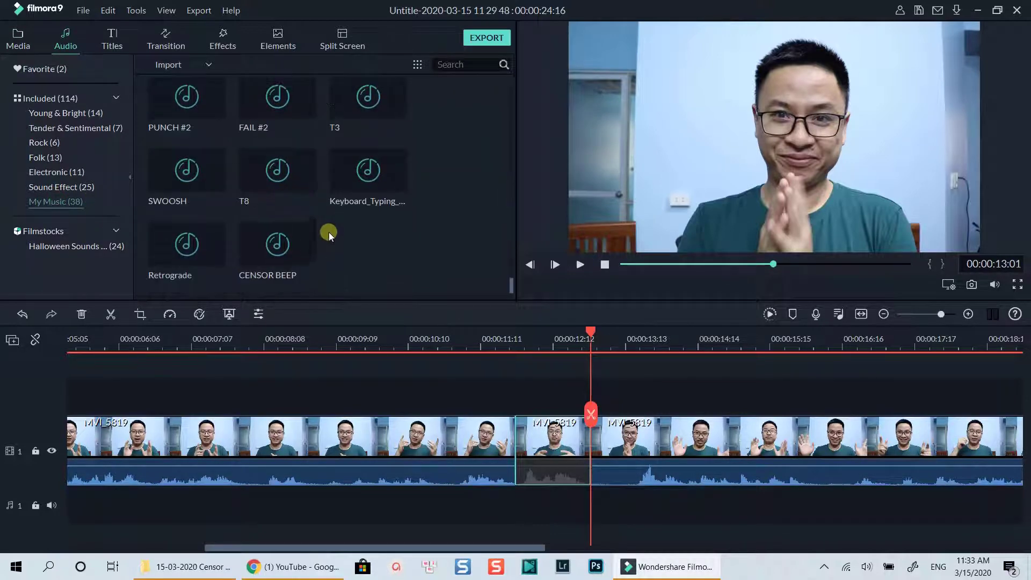
mouse_move(314, 278)
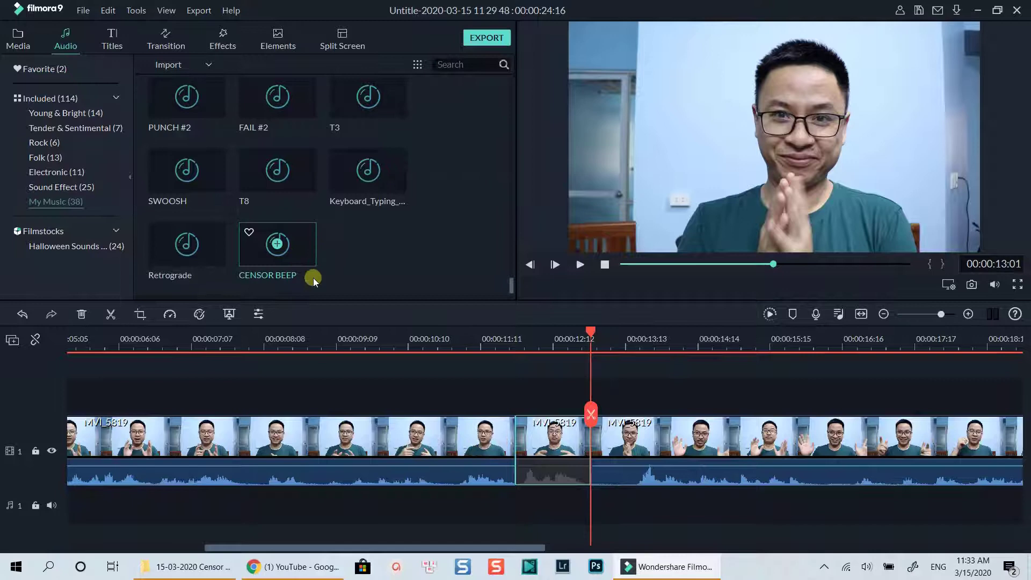
left_click_drag(314, 278, 524, 505)
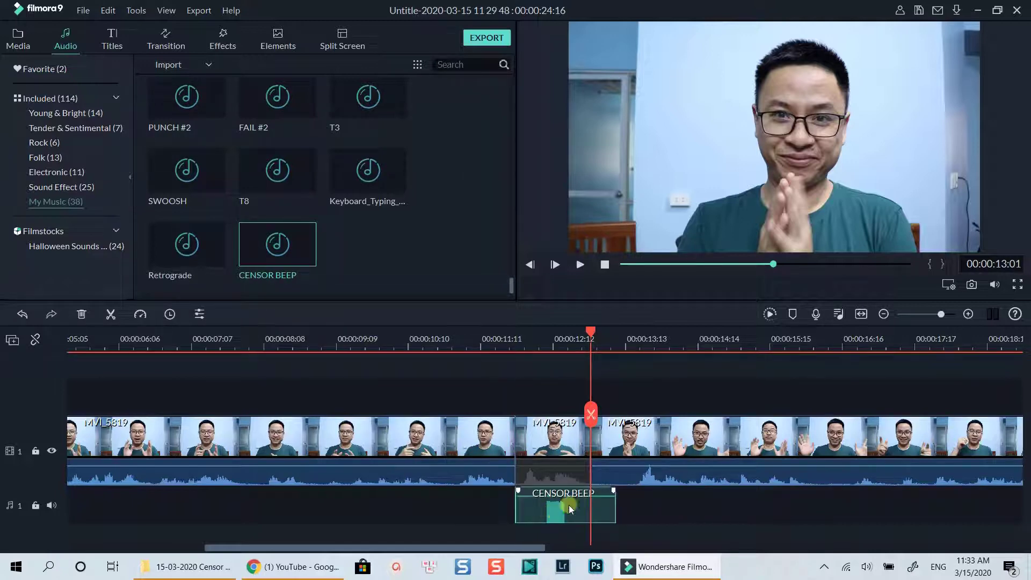
- Play through the beeped section and split the following clip at 00:00:15:03, where the second word to censor starts
left_click(494, 344)
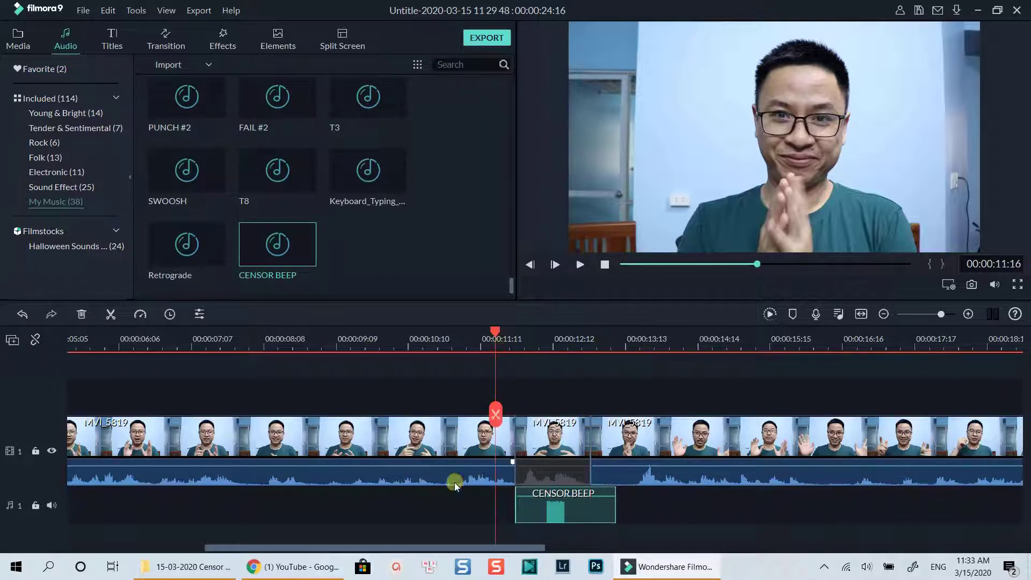
key("space")
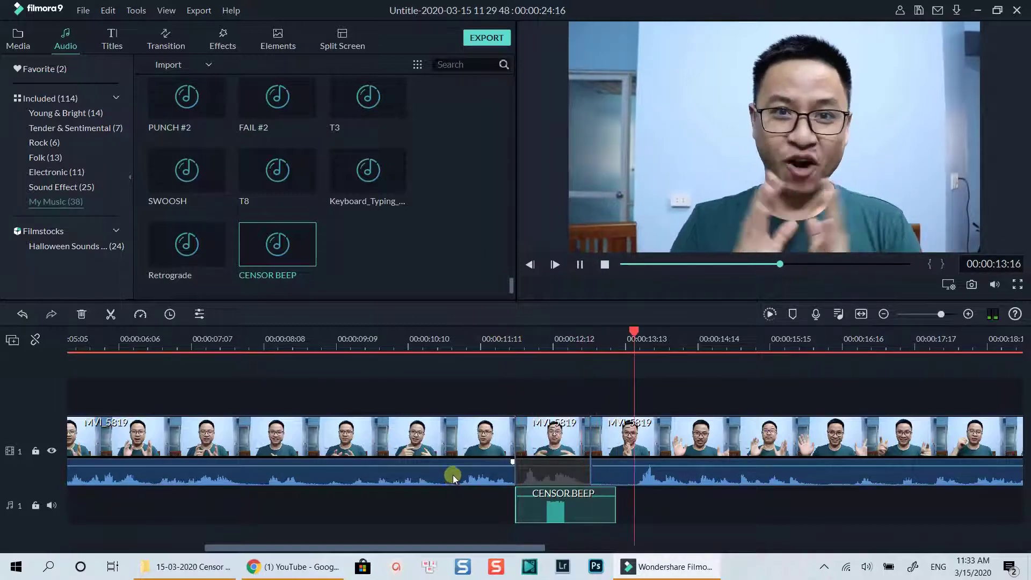
key("space")
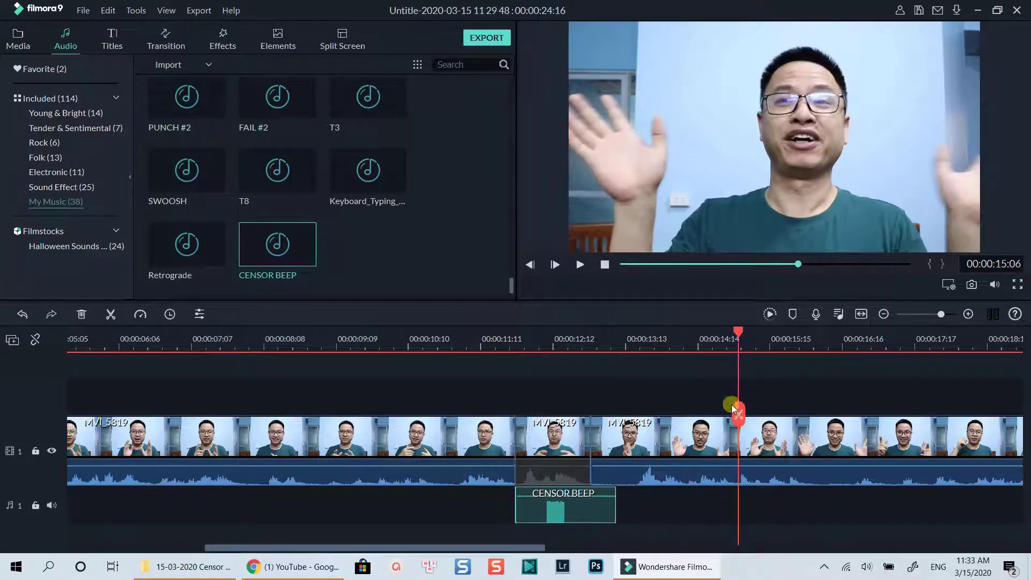
left_click_drag(737, 330, 735, 330)
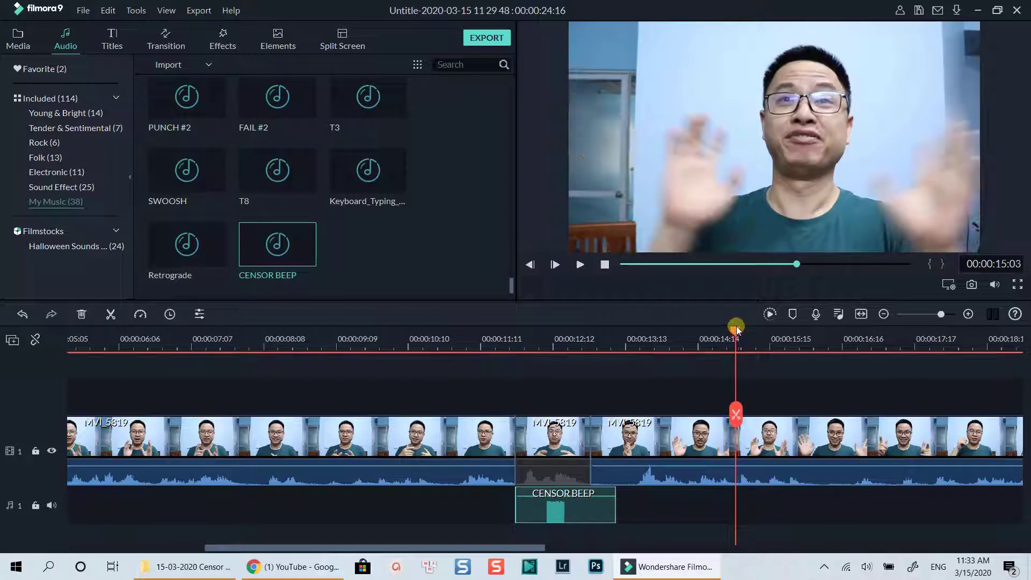
left_click(745, 435)
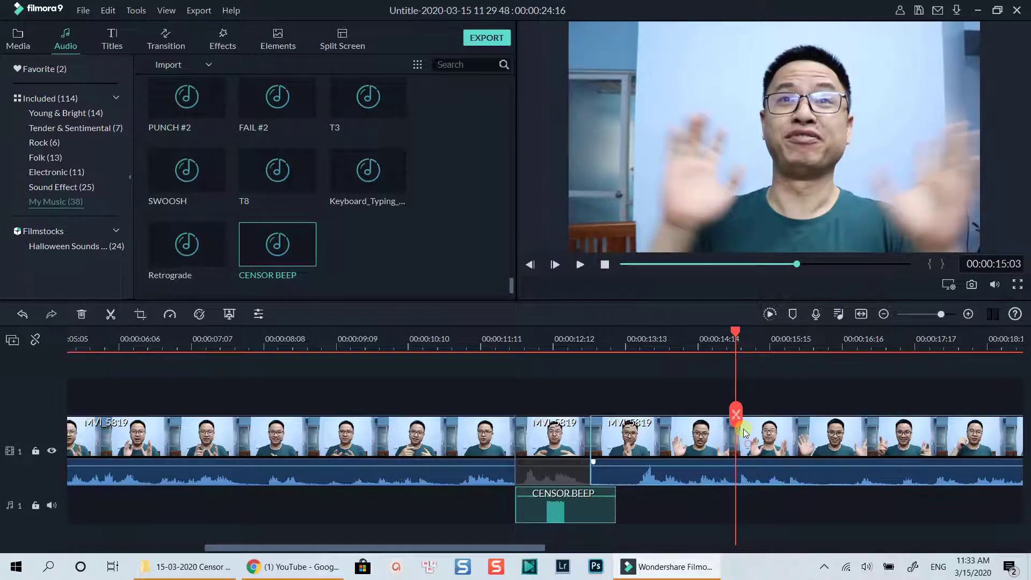
left_click(738, 418)
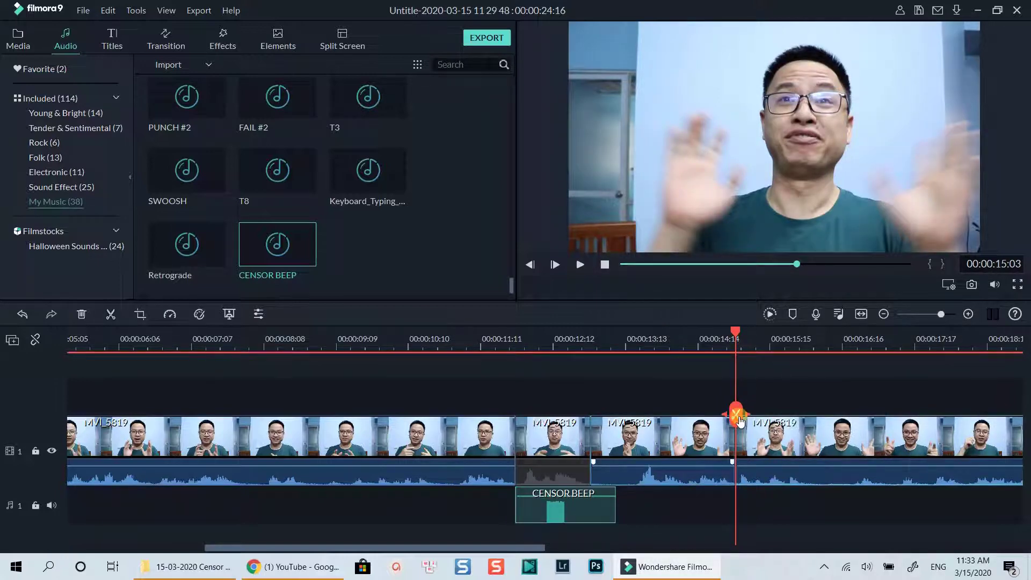
- Play the second word to find its end and split the clip at 00:00:15:14
left_click(762, 339)
left_click(728, 340)
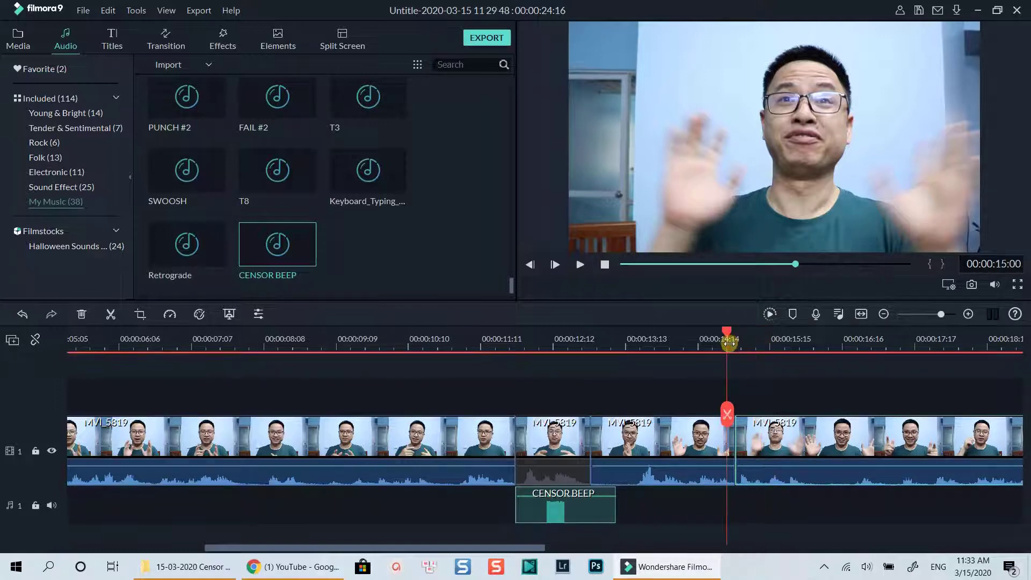
key("space")
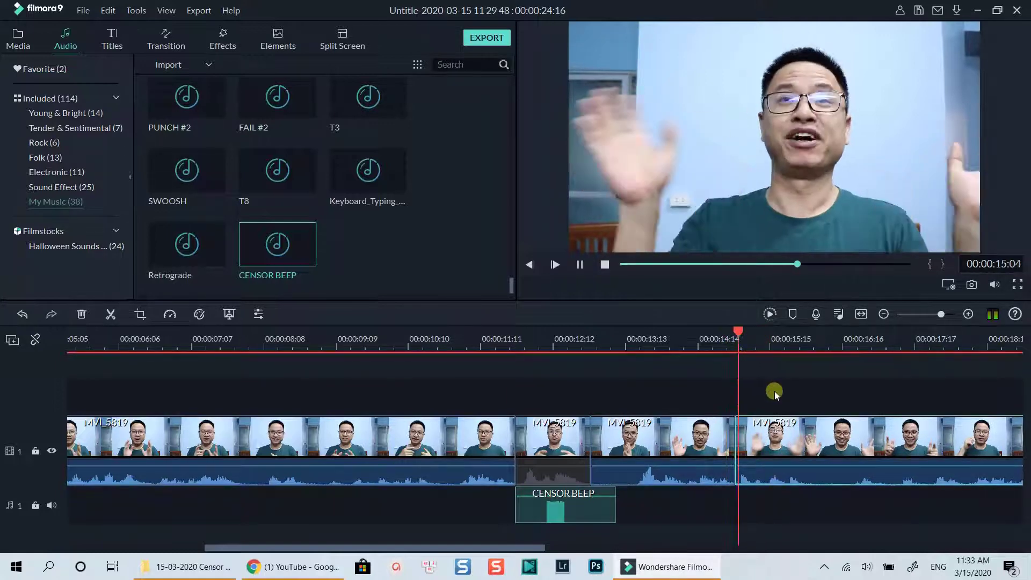
key("space")
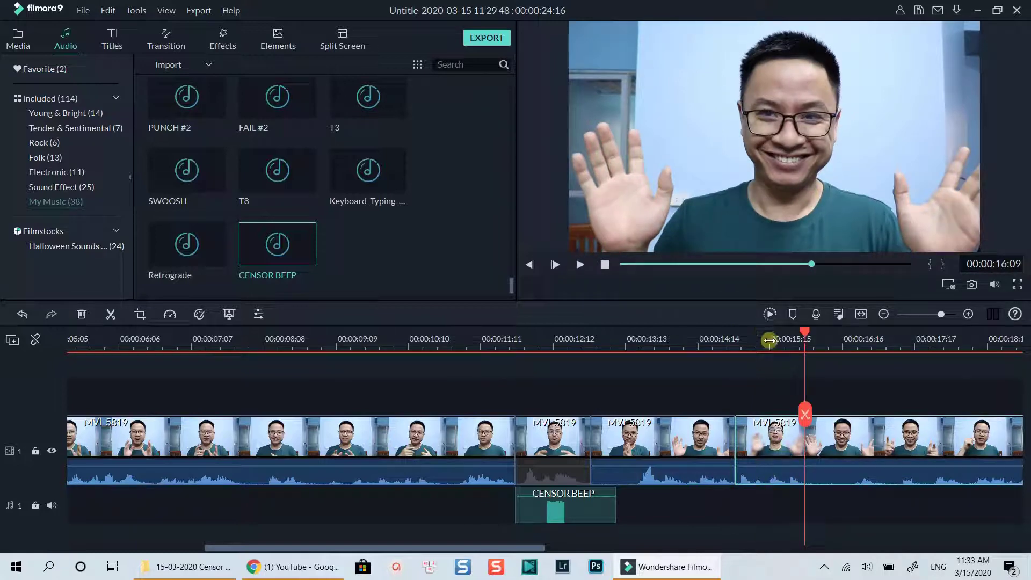
left_click(768, 340)
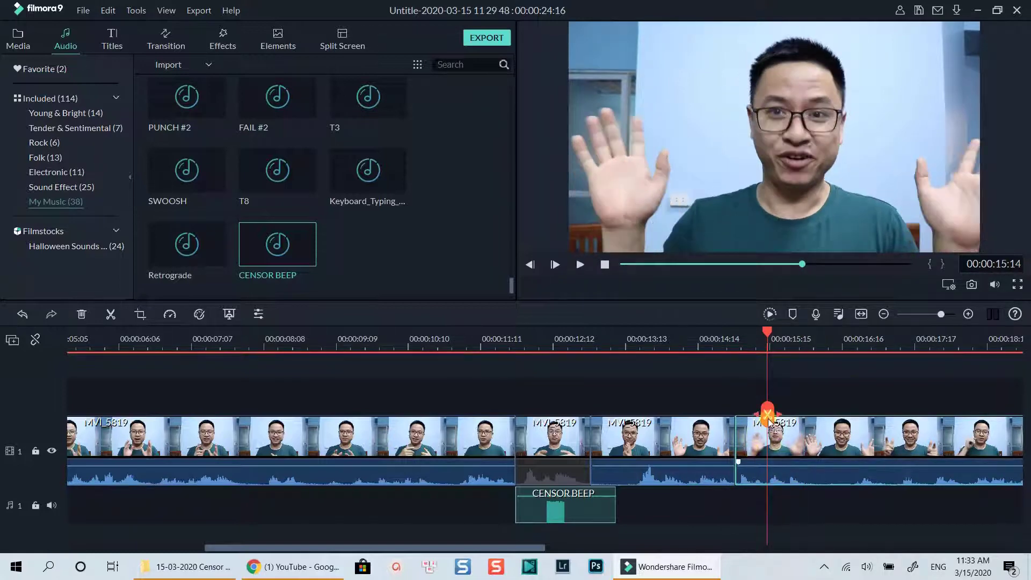
left_click(768, 419)
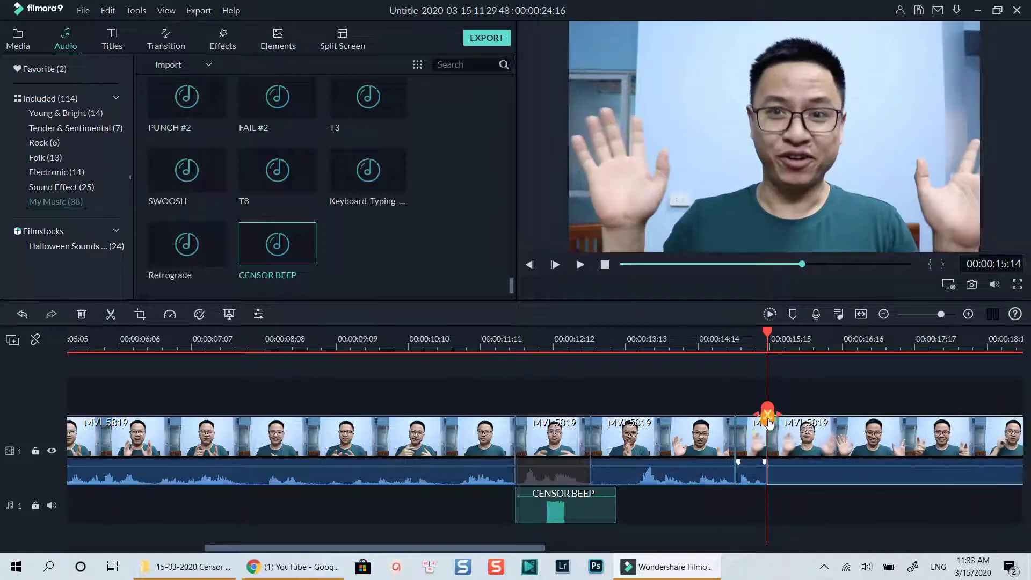
- Mute the short segment between 00:00:15:03 and 00:00:15:14 and place a second CENSOR BEEP beneath it on audio track 1
right_click(751, 449)
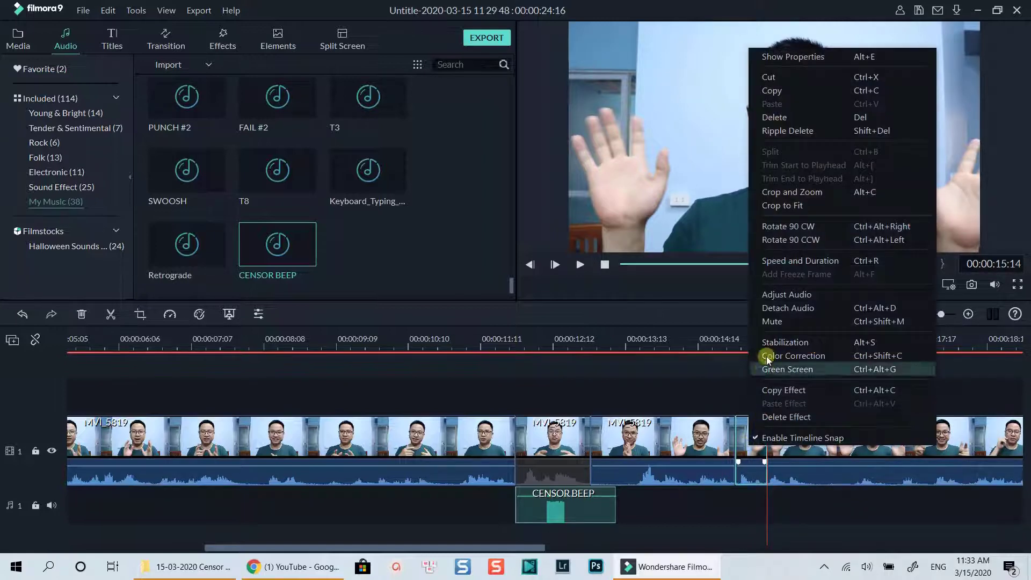
left_click(772, 320)
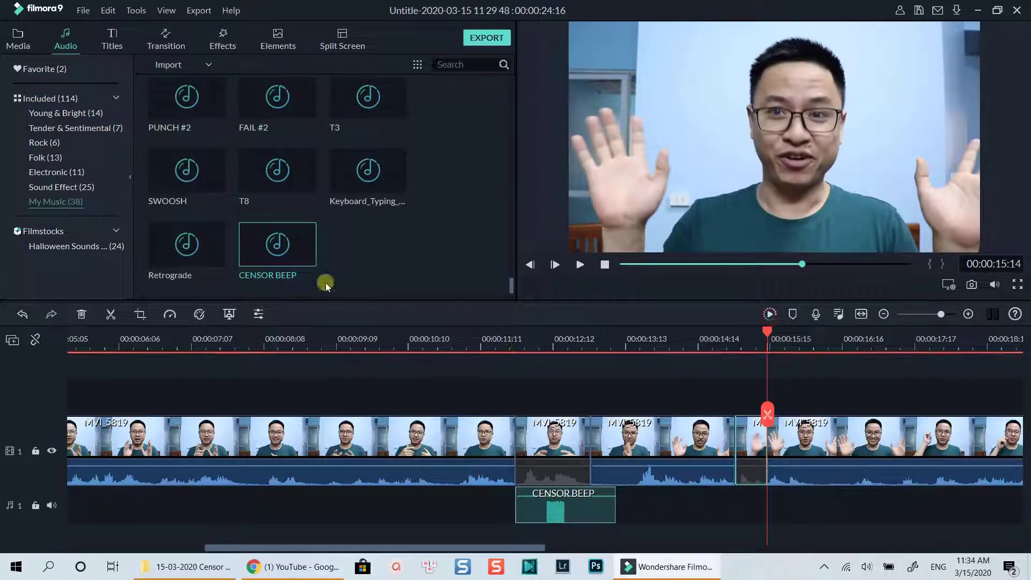
left_click_drag(307, 256, 741, 452)
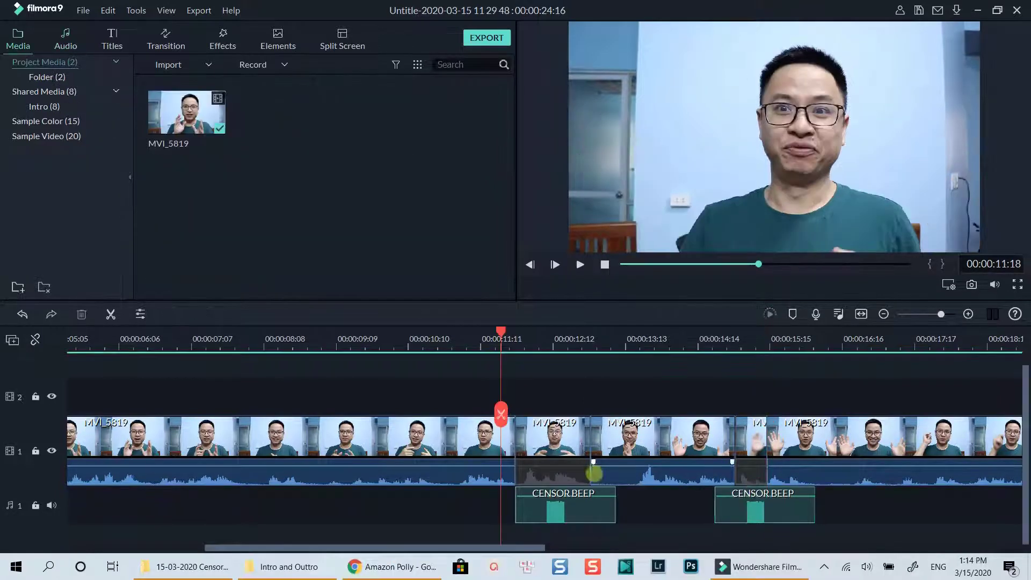
- Play into the first muted segment and park the playhead at 00:00:12:09
left_click(466, 352)
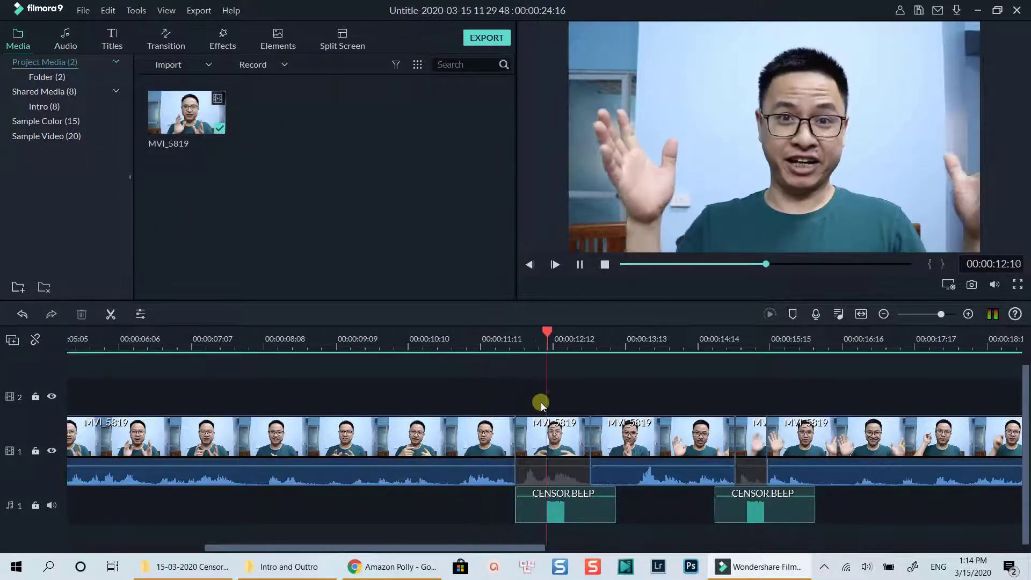
key("space")
left_click_drag(551, 334, 545, 333)
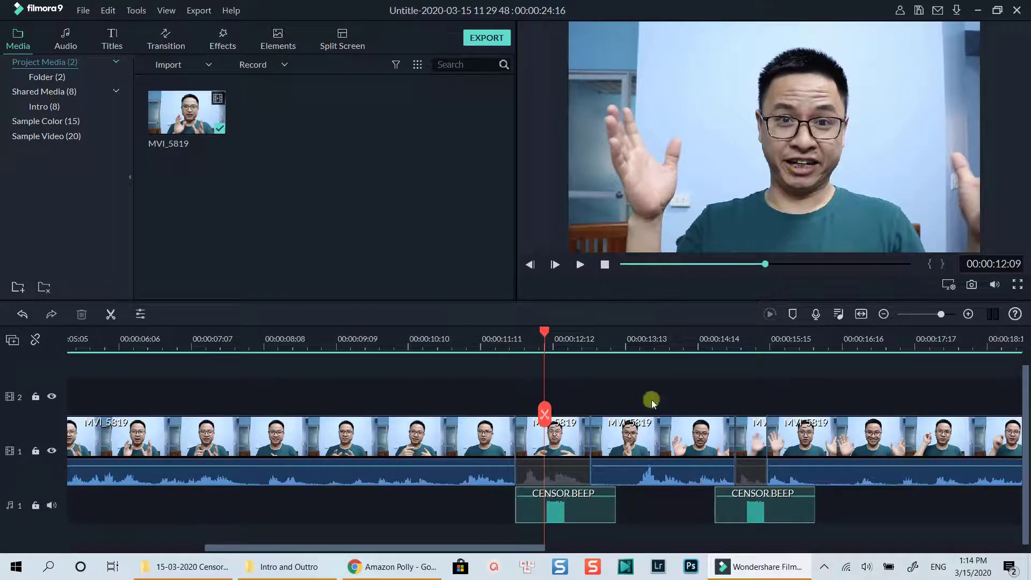
- Add the Mosaic utility effect to video track 2 above the first muted segment and trim it to that segment's length
left_click(563, 453)
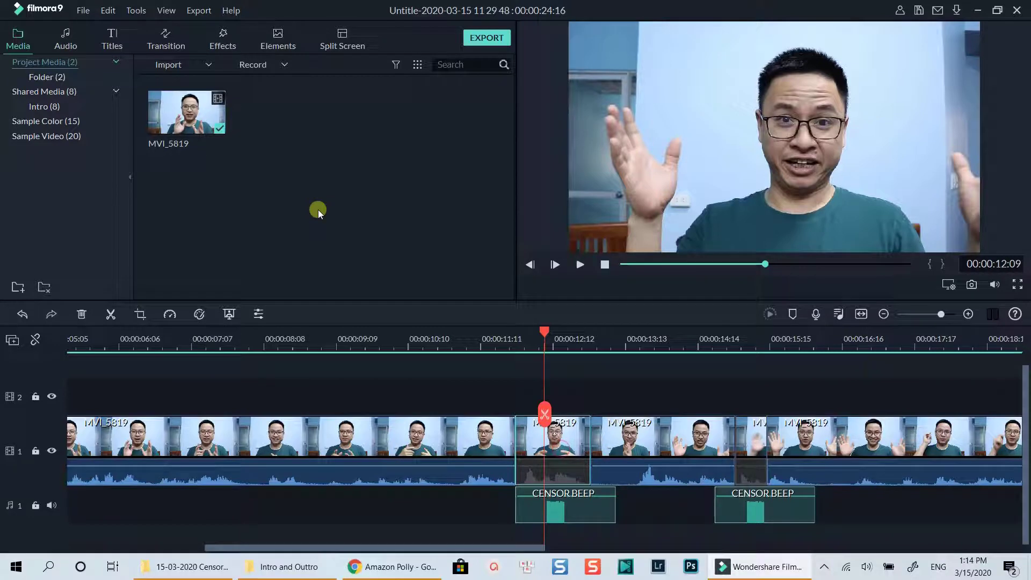
left_click(222, 42)
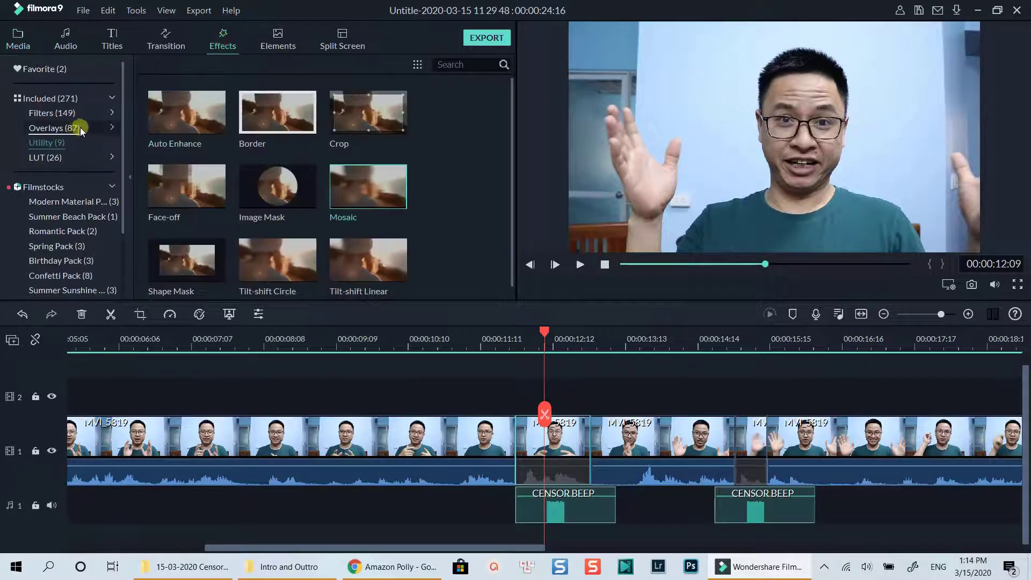
left_click(51, 102)
left_click(43, 141)
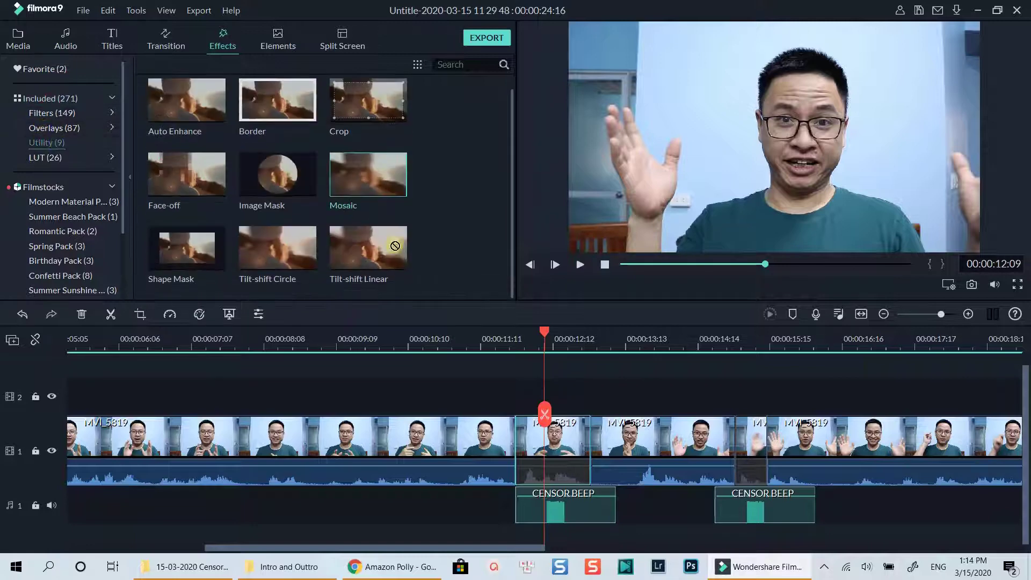
left_click_drag(368, 175, 517, 408)
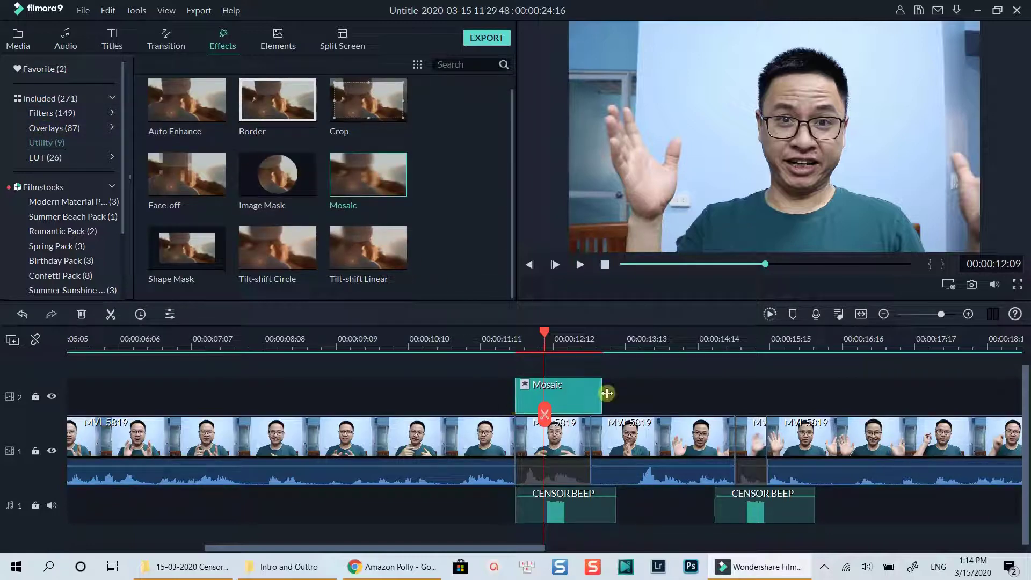
left_click_drag(602, 395, 590, 396)
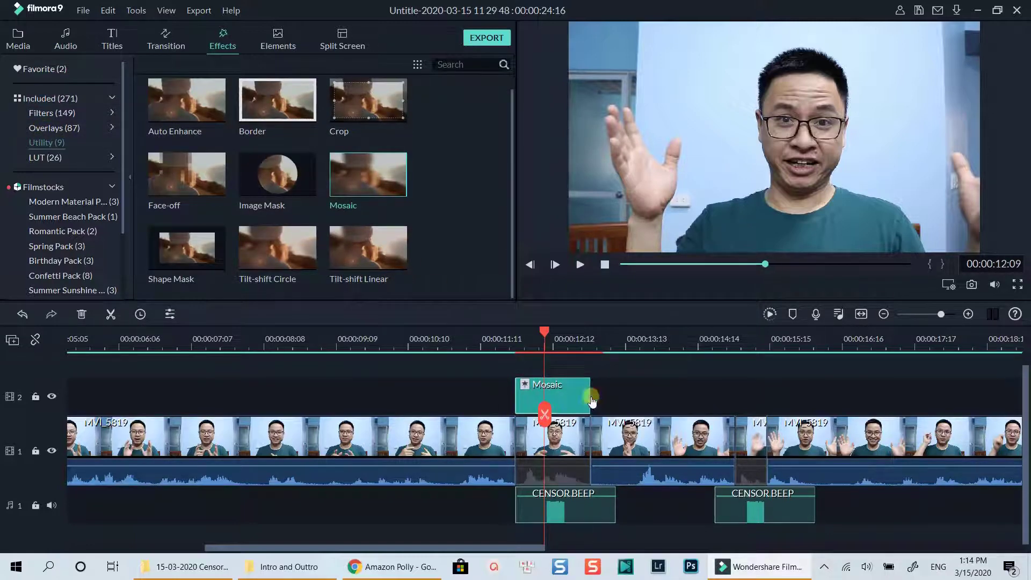
- Move the mosaic over the speaker's mouth in the preview and shrink it to fit
left_click(776, 130)
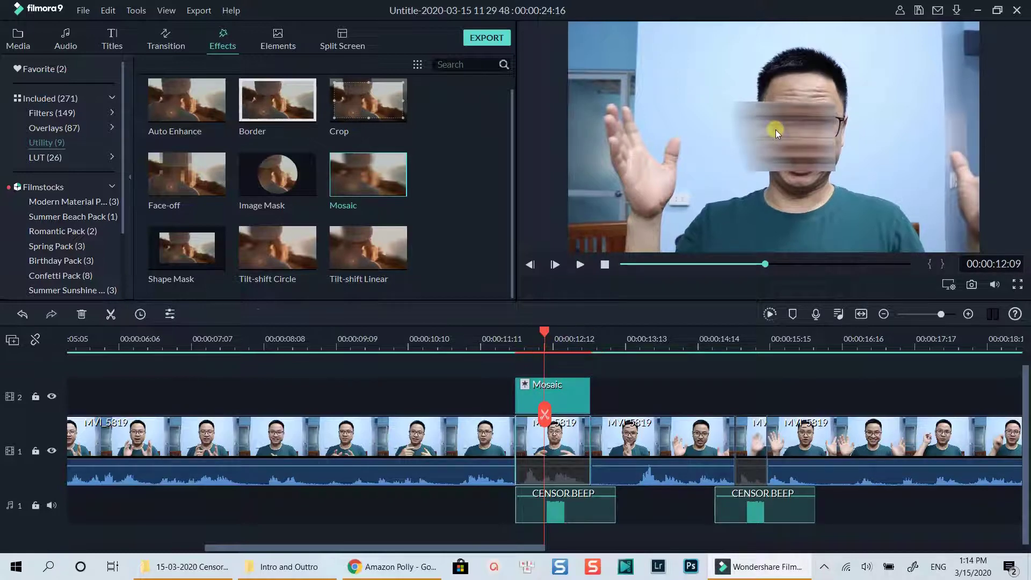
left_click(580, 396)
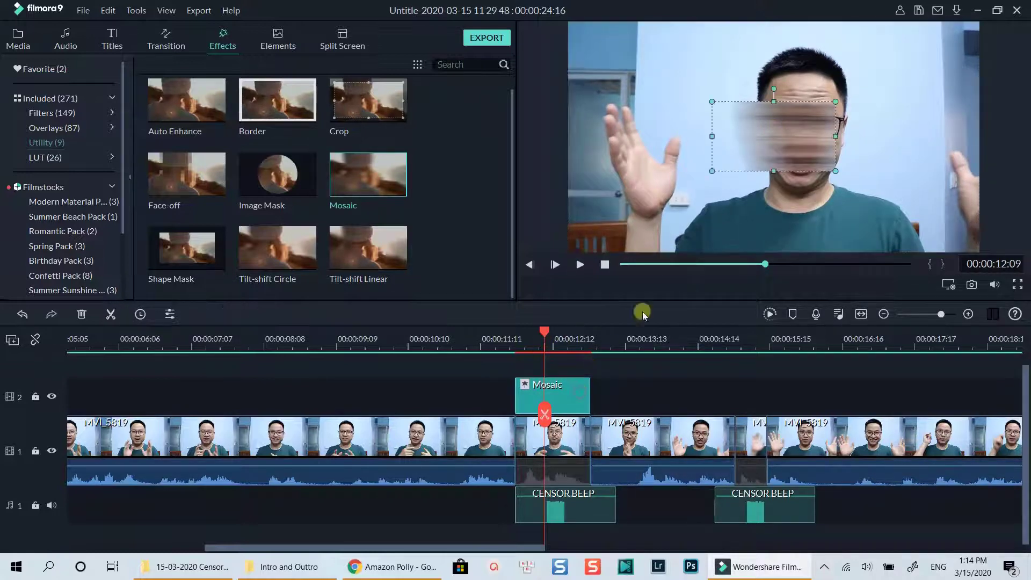
left_click_drag(794, 123, 840, 140)
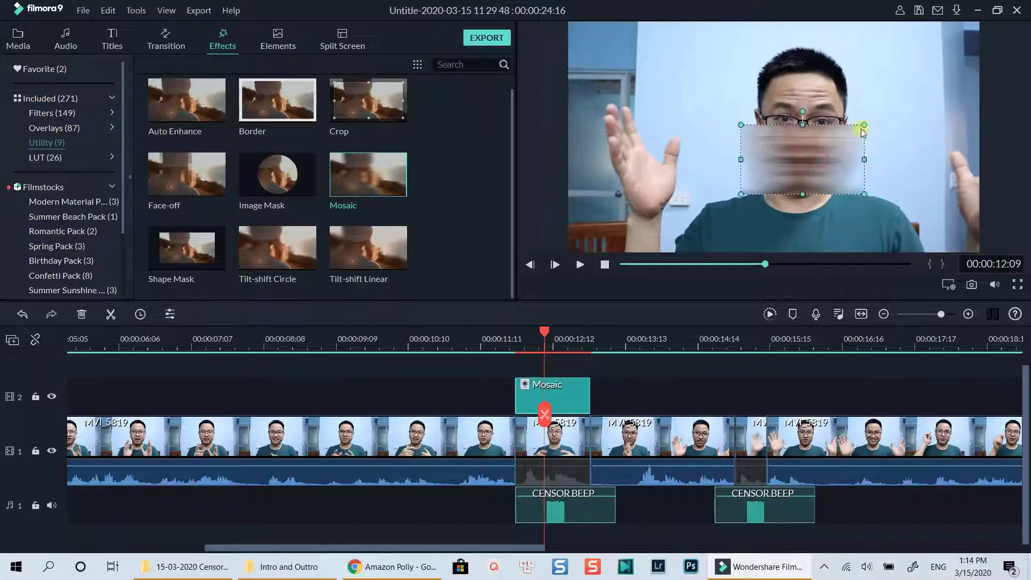
left_click_drag(860, 127, 806, 159)
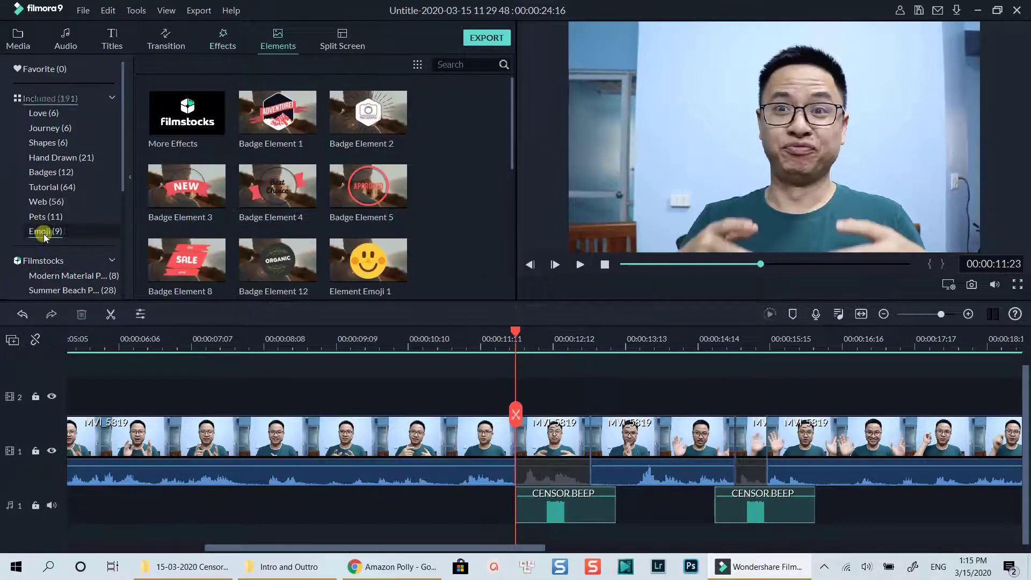
- Add Element Emoji 1 to video track 2 at 00:00:11:23 and trim it to the end of the first muted segment
left_click(49, 233)
scroll(285, 201, "down", 1)
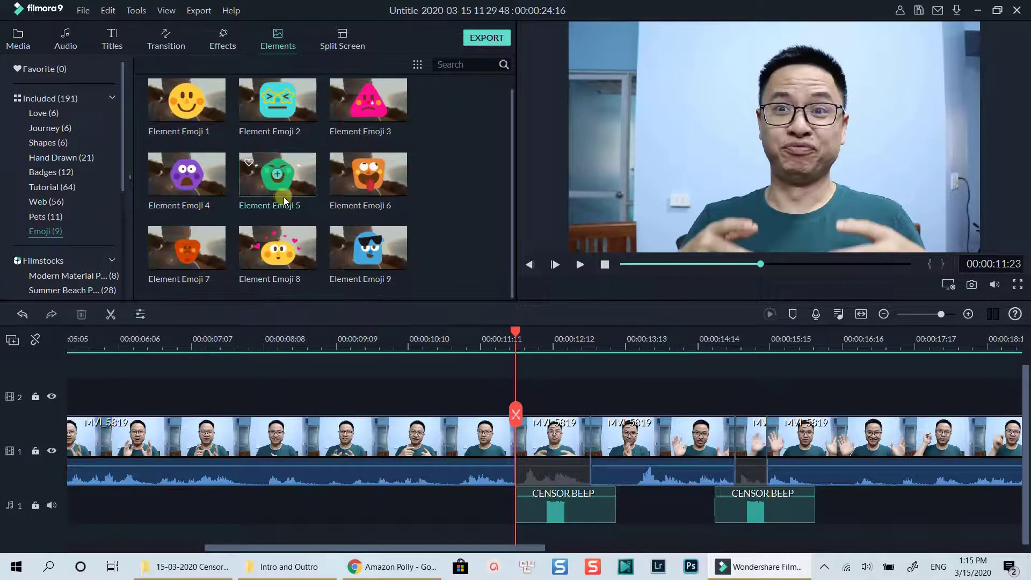
left_click_drag(207, 118, 517, 406)
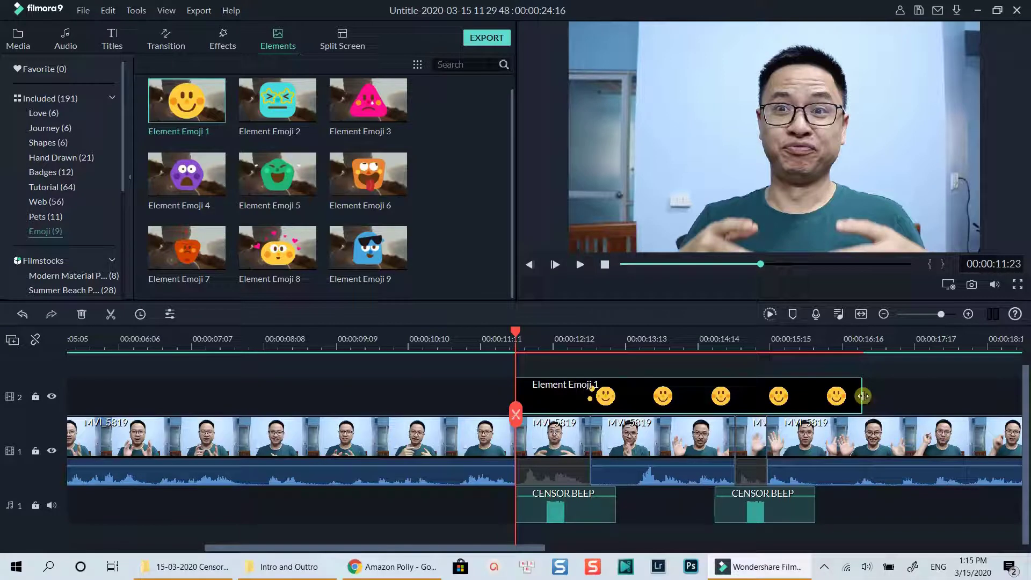
left_click_drag(863, 395, 591, 397)
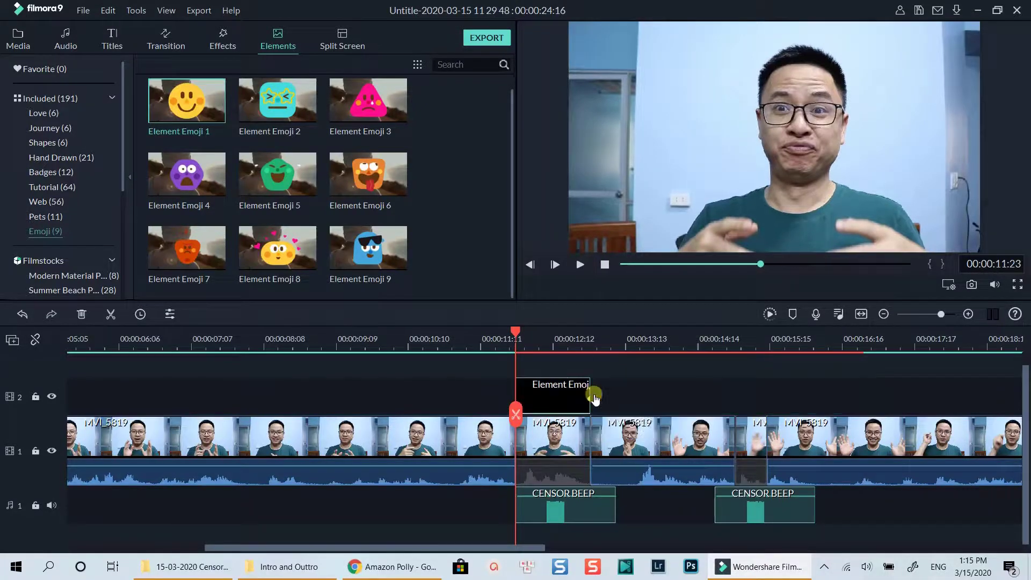
- Scale down the emoji at 00:00:12:09 and position it over the speaker's mouth
left_click(545, 348)
left_click(553, 389)
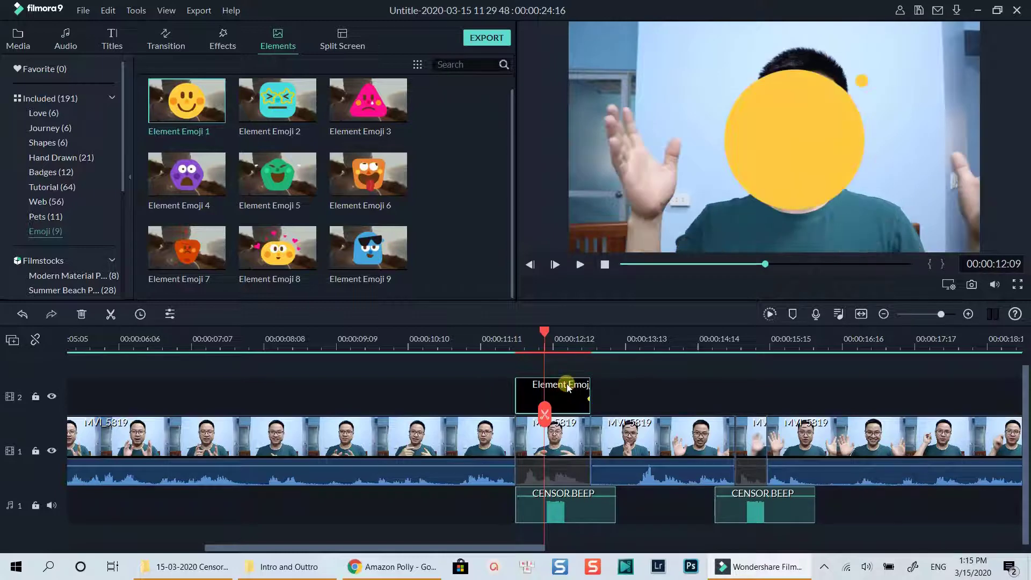
left_click(794, 142)
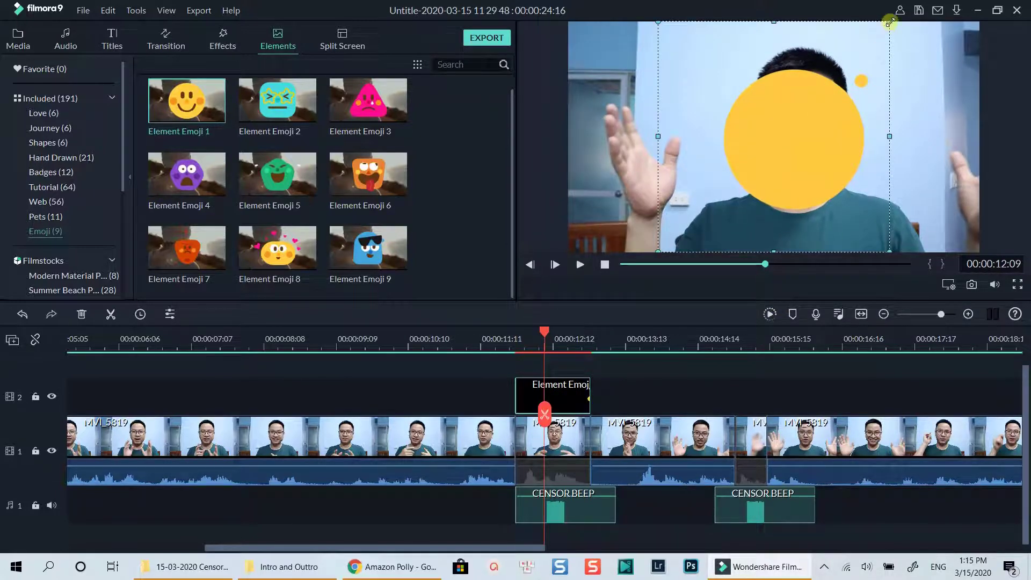
left_click_drag(890, 23, 804, 162)
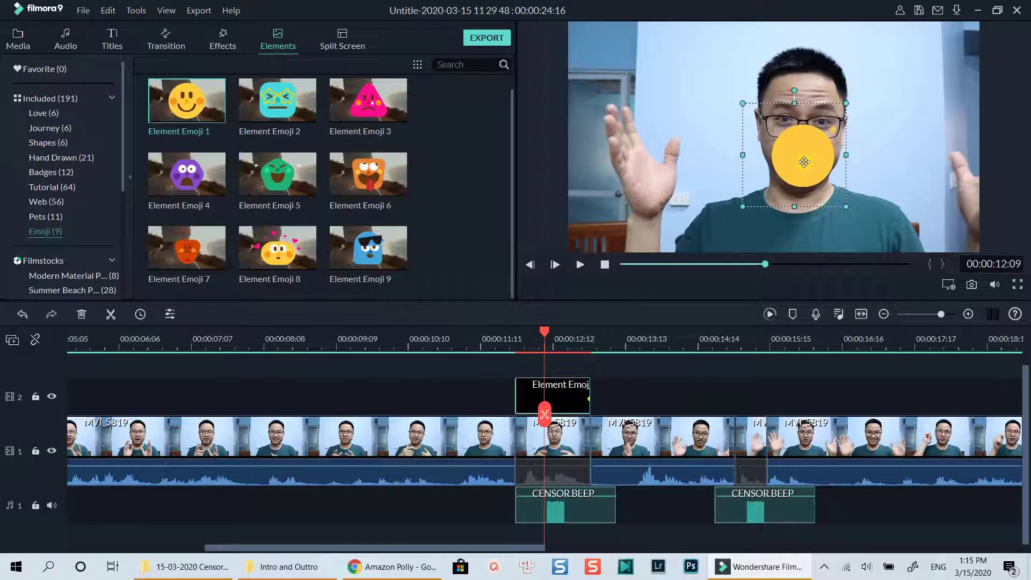
- Render the timeline preview and play from 00:00:10:07 through the emoji-covered segment
left_click(495, 365)
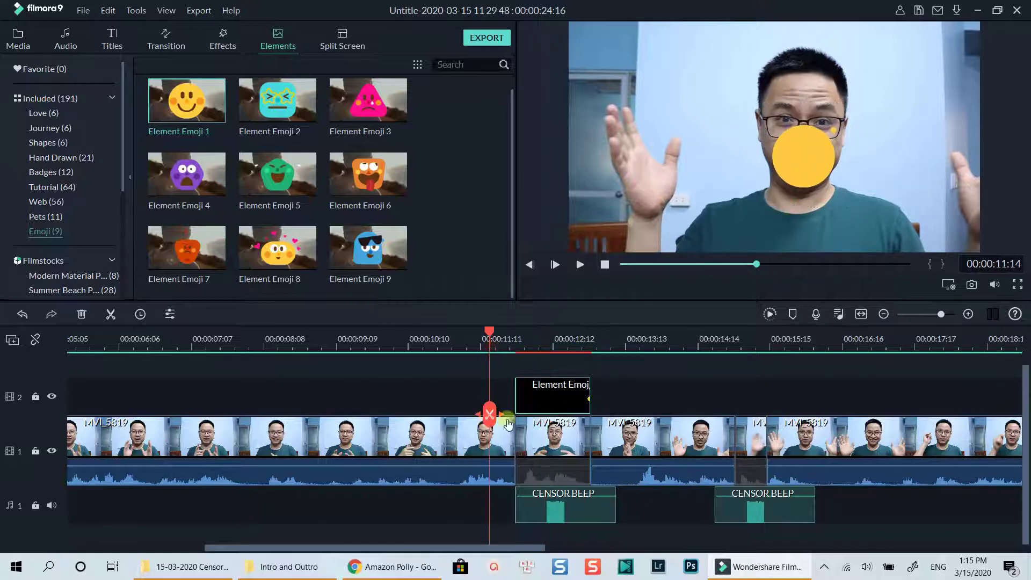
left_click(770, 315)
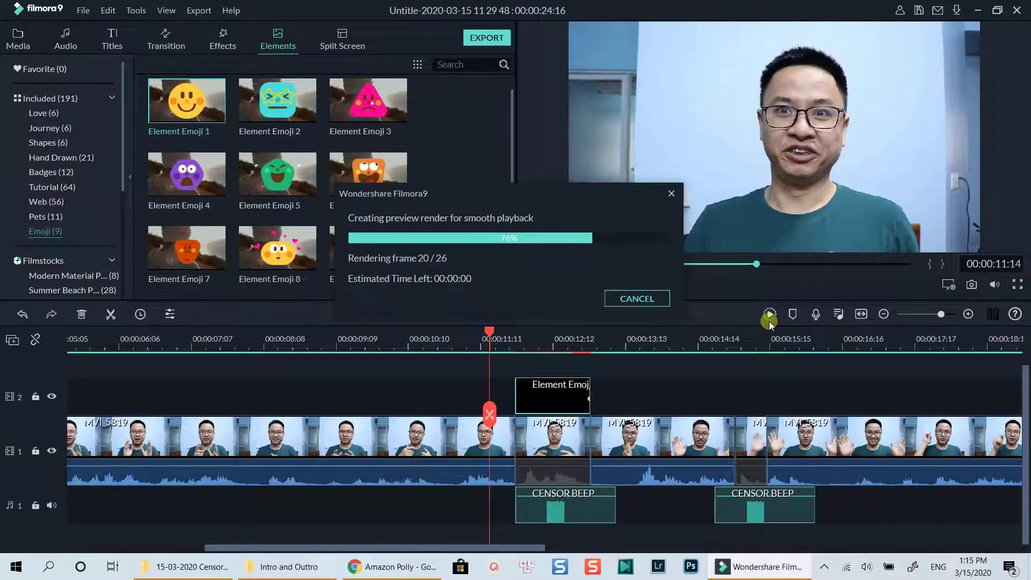
left_click(400, 345)
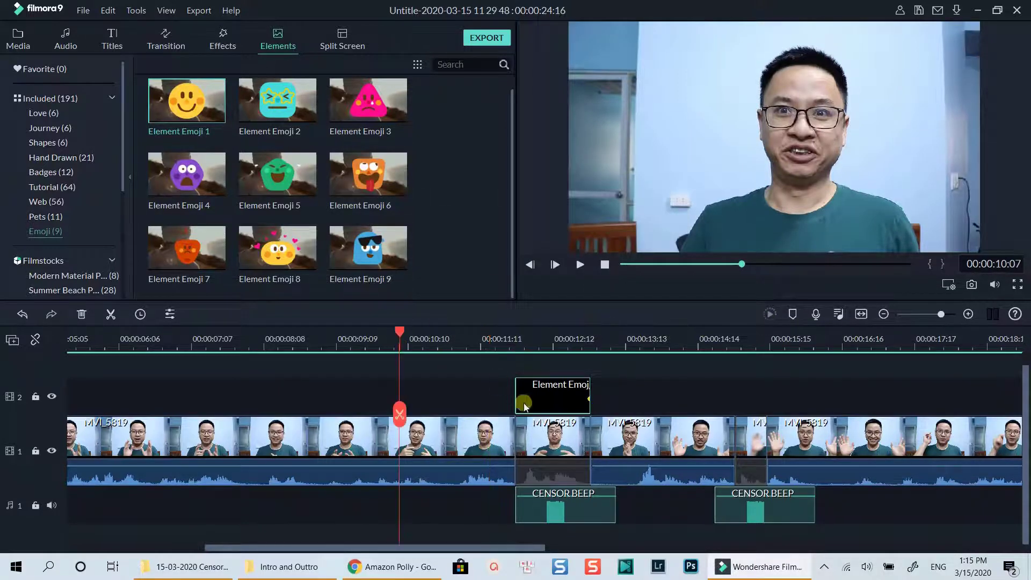
key("space")
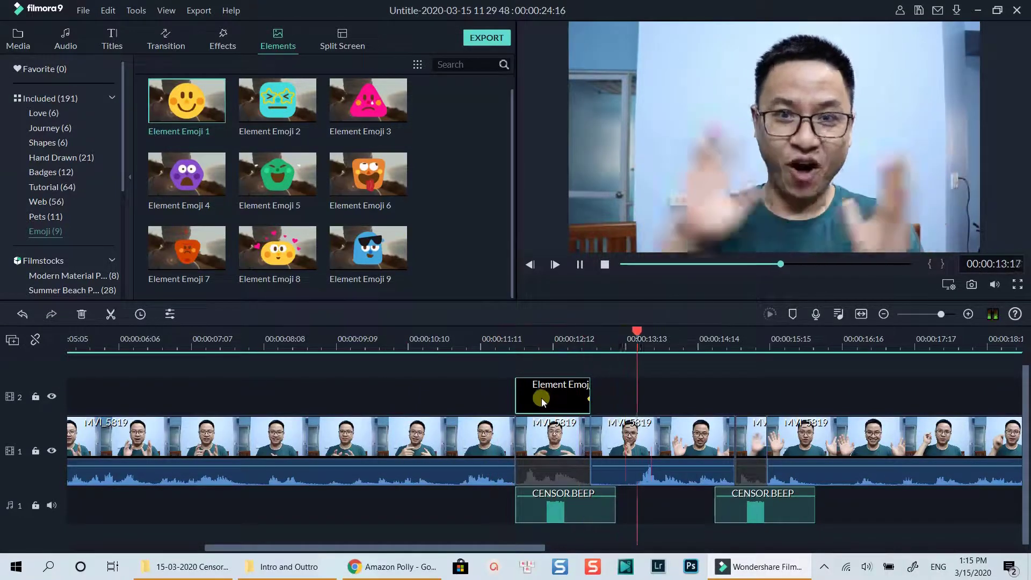
key("space")
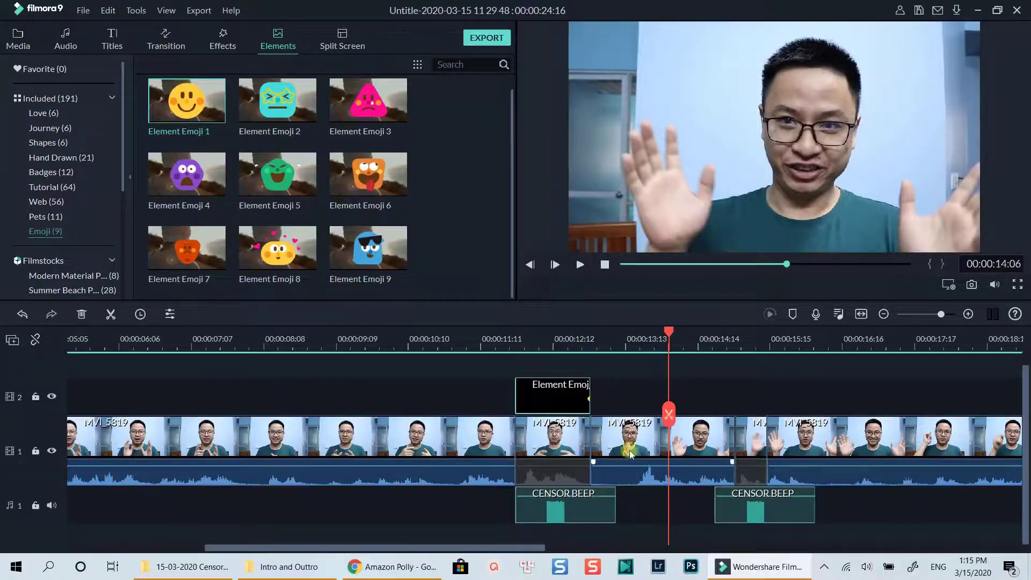